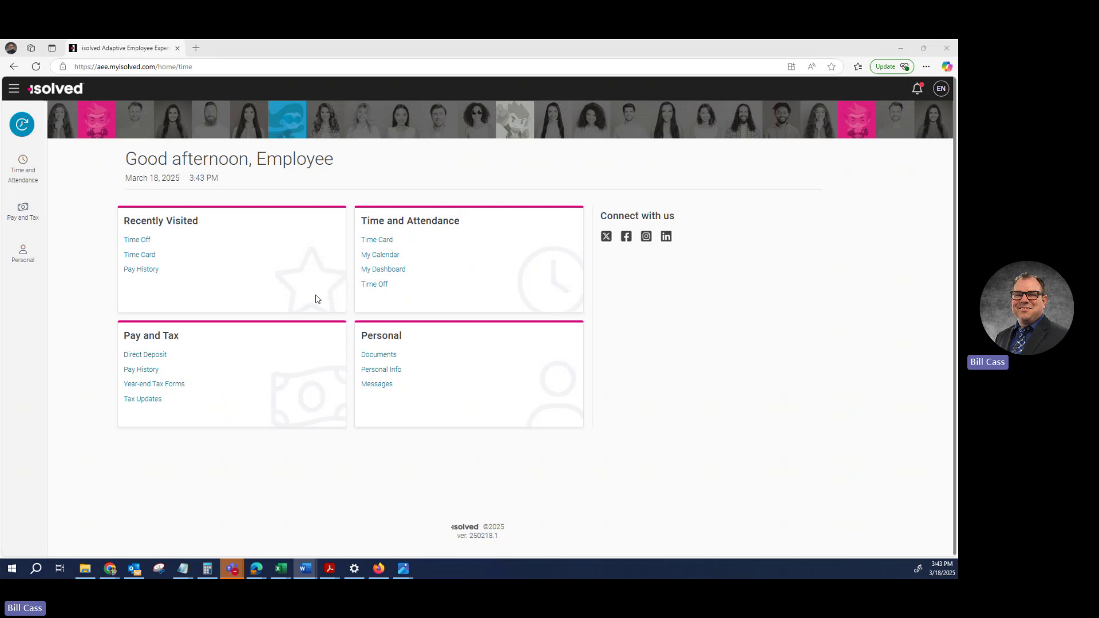
Open the Time Off page under Time and Attendance and review the sick plan's available, taken and remaining hours
{"action": "left_click_drag", "start_coordinate": [461, 224], "coordinate": [364, 222]}
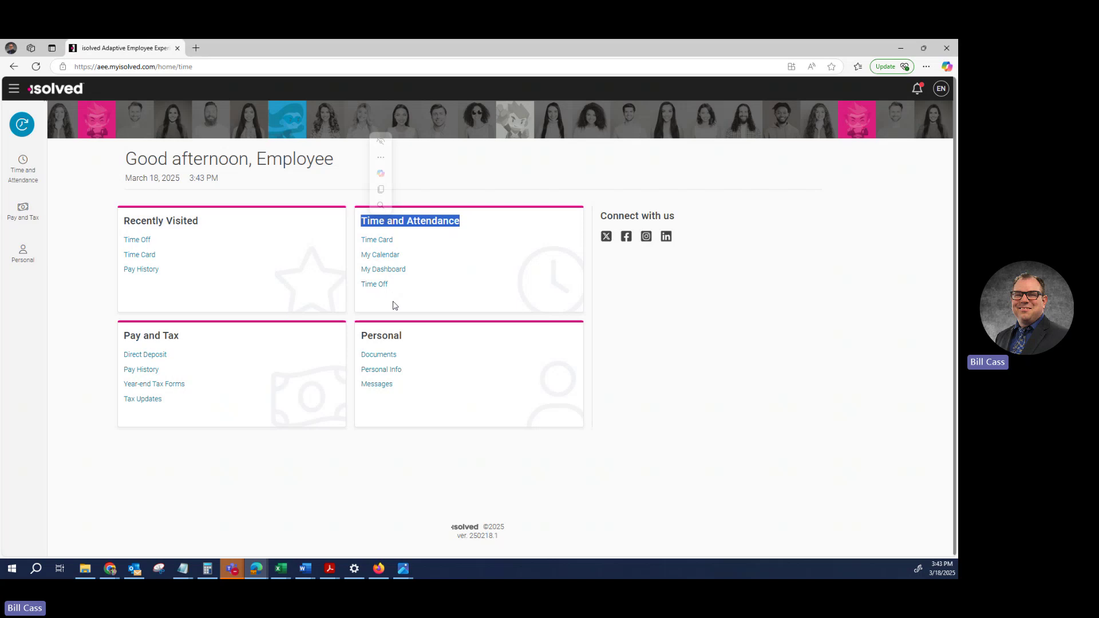
{"action": "left_click", "coordinate": [395, 304]}
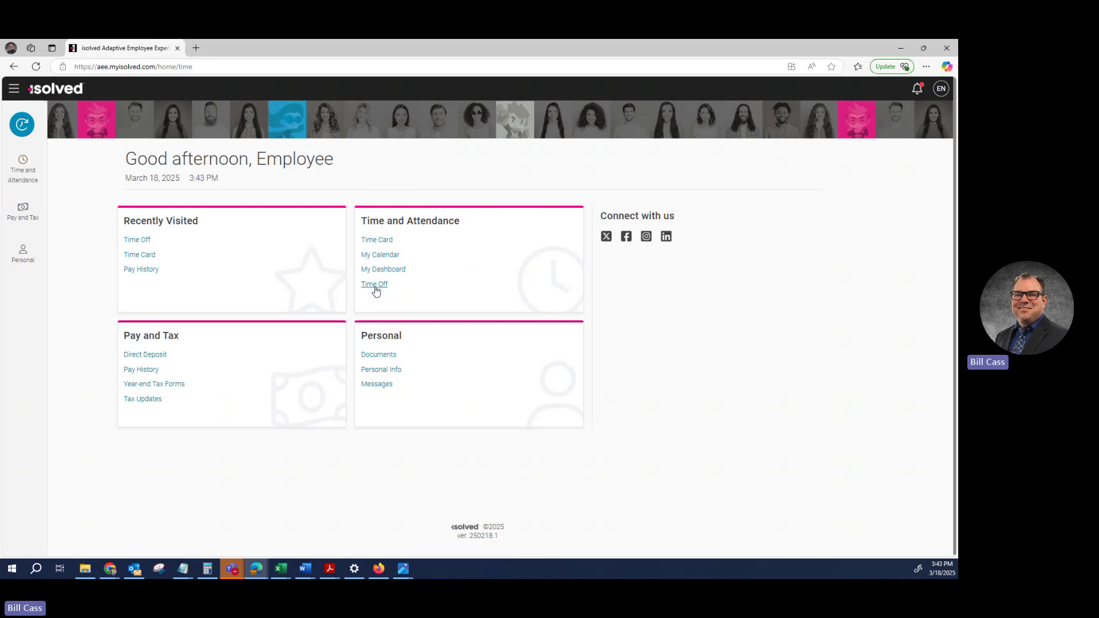
{"action": "left_click", "coordinate": [375, 285]}
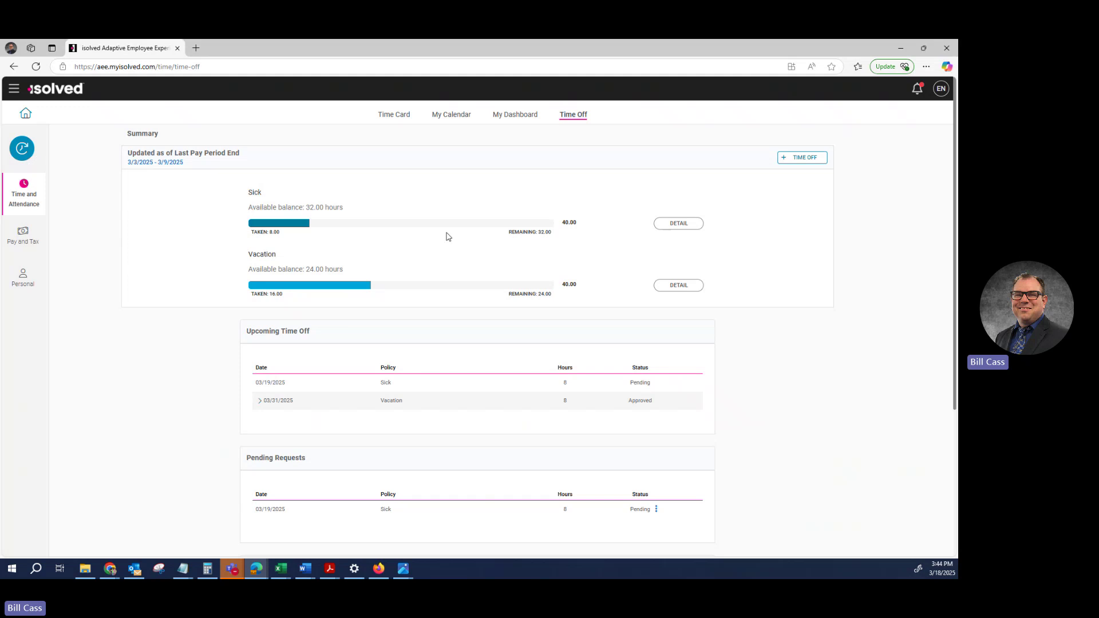
{"action": "left_click_drag", "start_coordinate": [243, 212], "coordinate": [345, 212]}
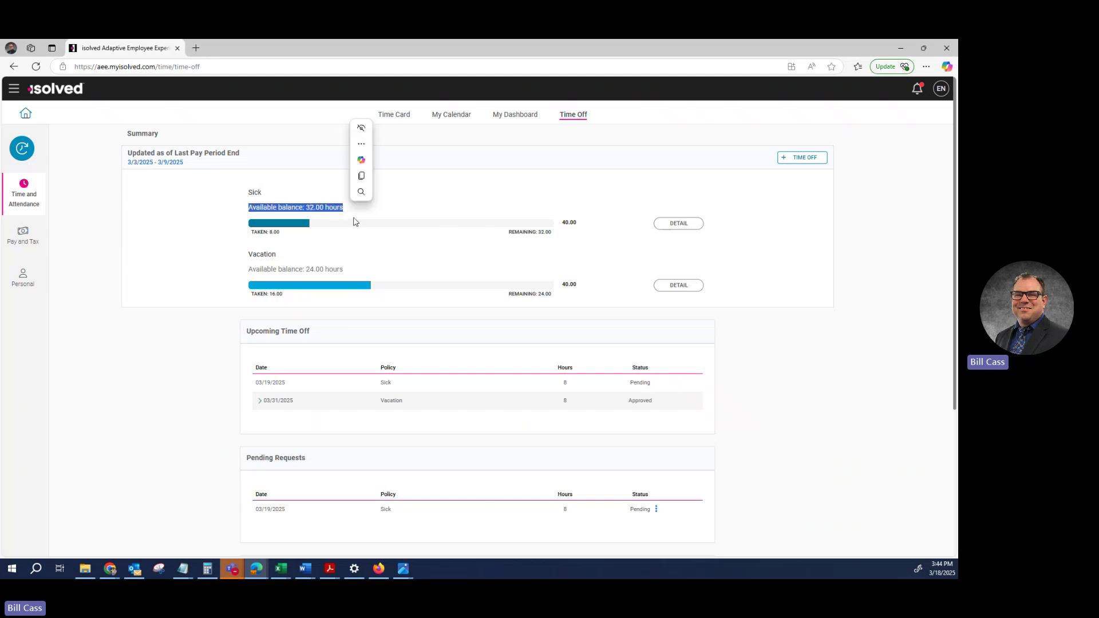
{"action": "left_click", "coordinate": [566, 224]}
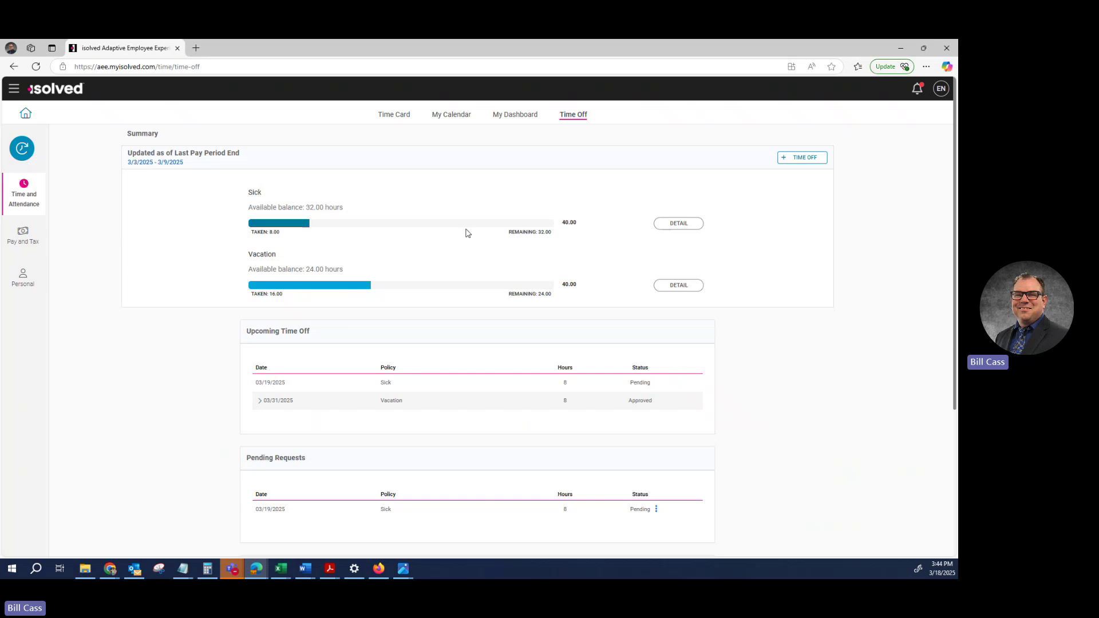
{"action": "left_click_drag", "start_coordinate": [239, 235], "coordinate": [297, 227]}
{"action": "left_click_drag", "start_coordinate": [508, 232], "coordinate": [550, 235]}
{"action": "left_click", "coordinate": [550, 235]}
Review the Upcoming Time Off entries, checking the policy and status of the 03/31/2025 vacation request
{"action": "left_click_drag", "start_coordinate": [248, 332], "coordinate": [312, 332]}
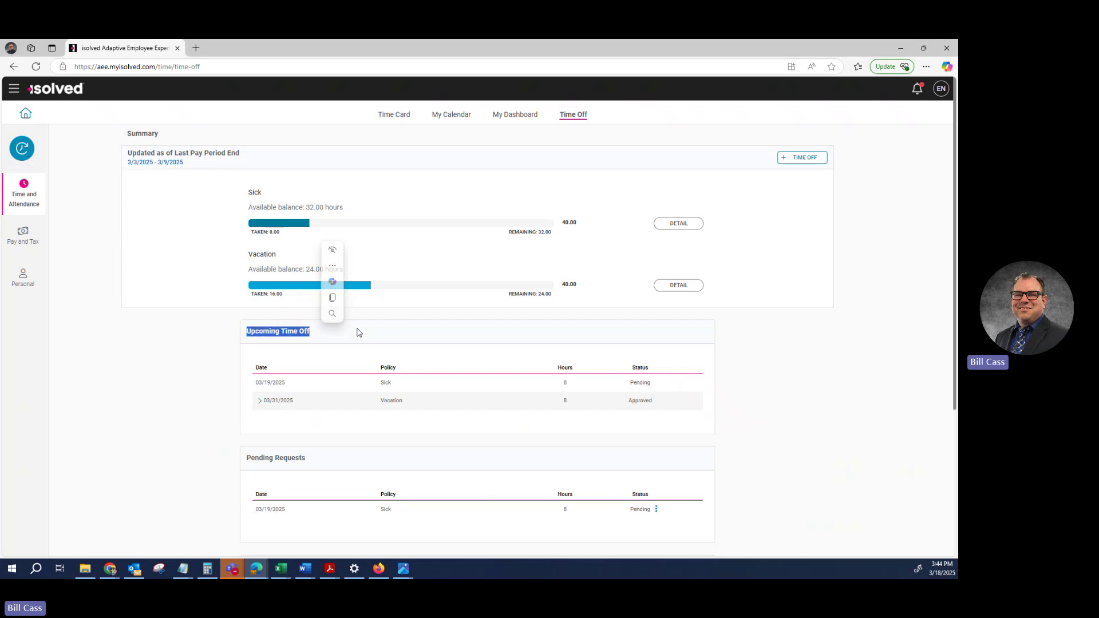
{"action": "scroll", "coordinate": [388, 324], "scroll_direction": "down", "scroll_amount": 2}
{"action": "scroll", "coordinate": [389, 327], "scroll_direction": "down", "scroll_amount": 1}
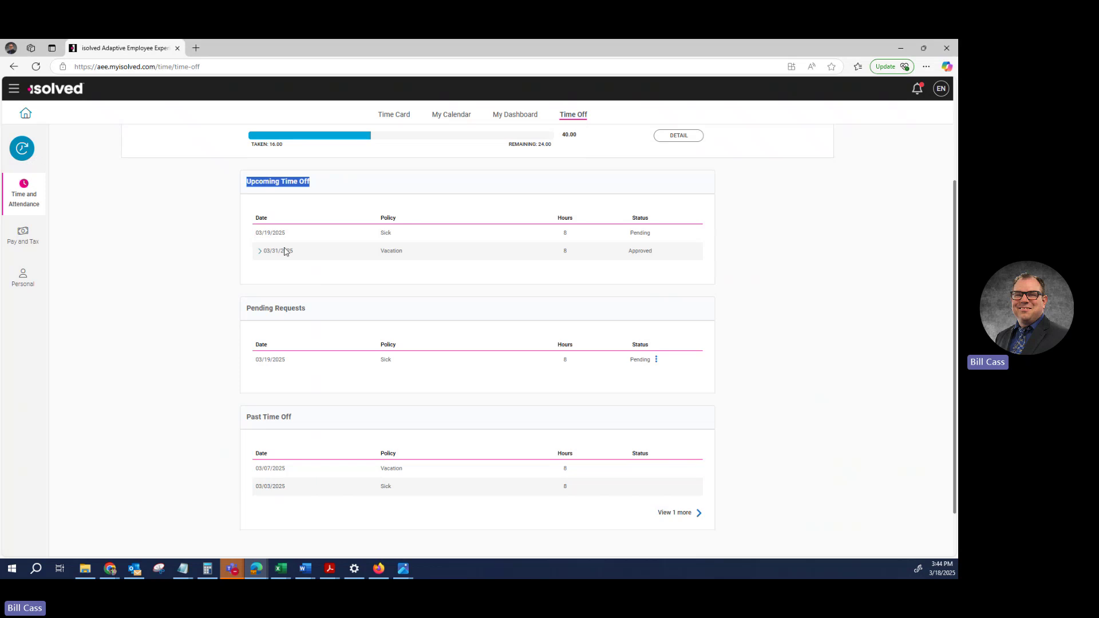
{"action": "double_click", "coordinate": [383, 252]}
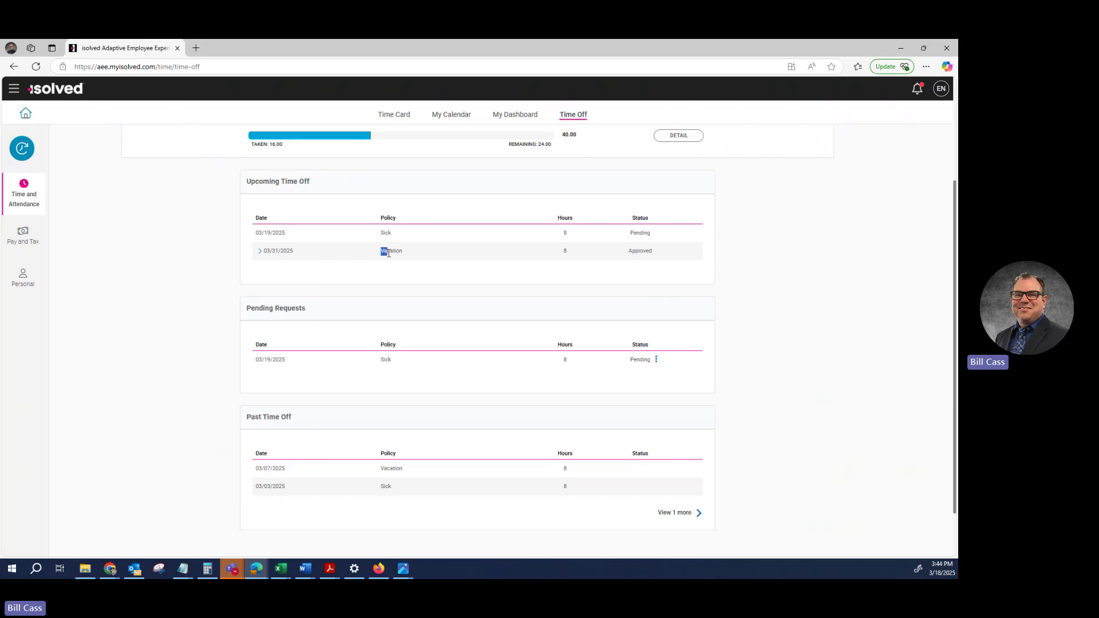
{"action": "left_click_drag", "start_coordinate": [629, 250], "coordinate": [653, 252]}
{"action": "left_click", "coordinate": [264, 255]}
{"action": "scroll", "coordinate": [412, 291], "scroll_direction": "down", "scroll_amount": 2}
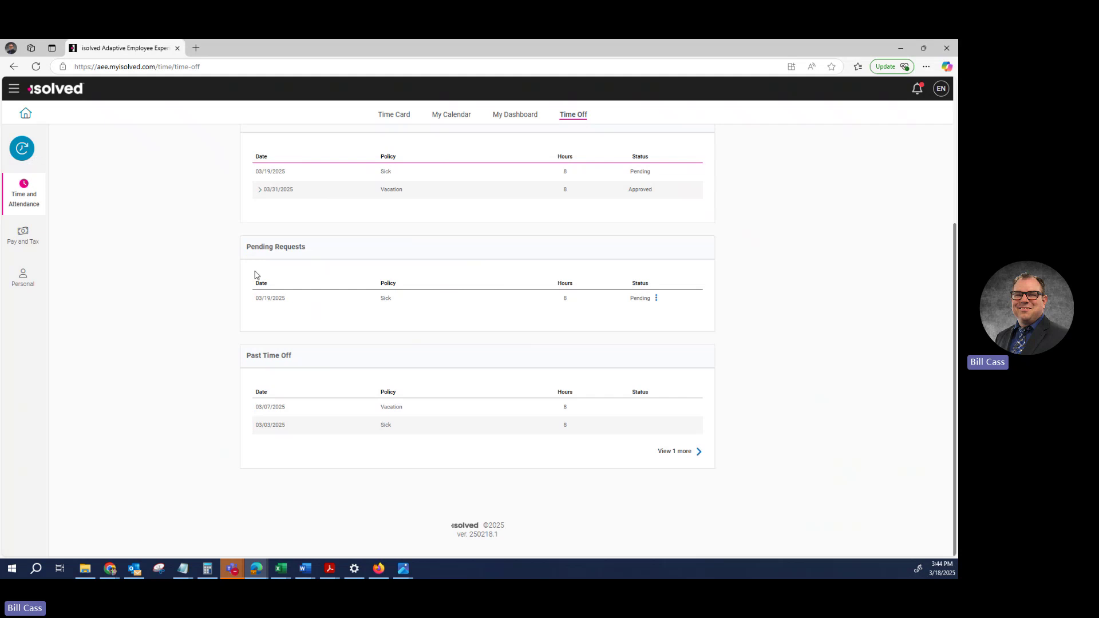
Review the Pending Requests section and expand the Past Time Off list to show its remaining entry
{"action": "left_click_drag", "start_coordinate": [247, 246], "coordinate": [315, 251]}
{"action": "left_click_drag", "start_coordinate": [247, 356], "coordinate": [304, 359]}
{"action": "left_click", "coordinate": [678, 452]}
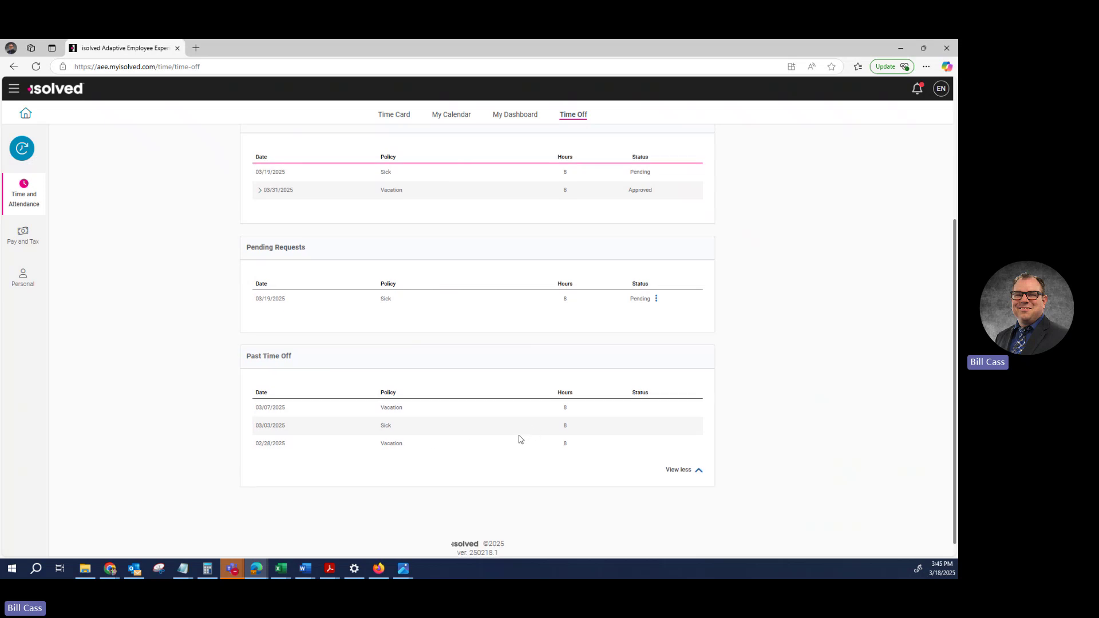
{"action": "scroll", "coordinate": [519, 439], "scroll_direction": "up", "scroll_amount": 5}
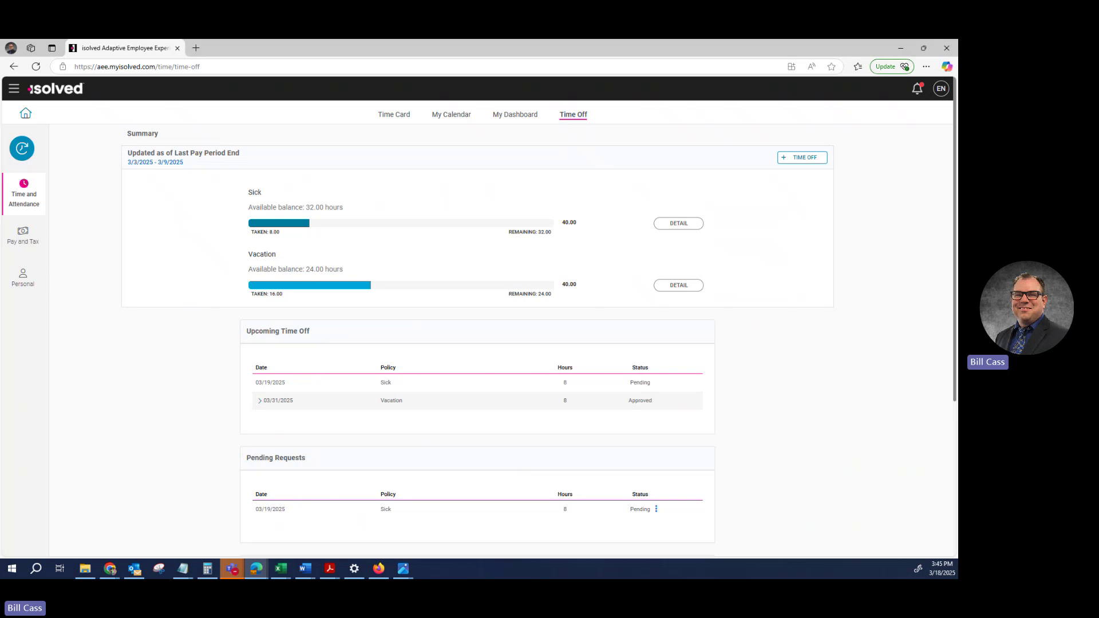
Switch to the image viewer and look through the mobile app's Time Off screenshots up to App Time Off Screen View More.jpeg
{"action": "key", "text": "alt+Tab"}
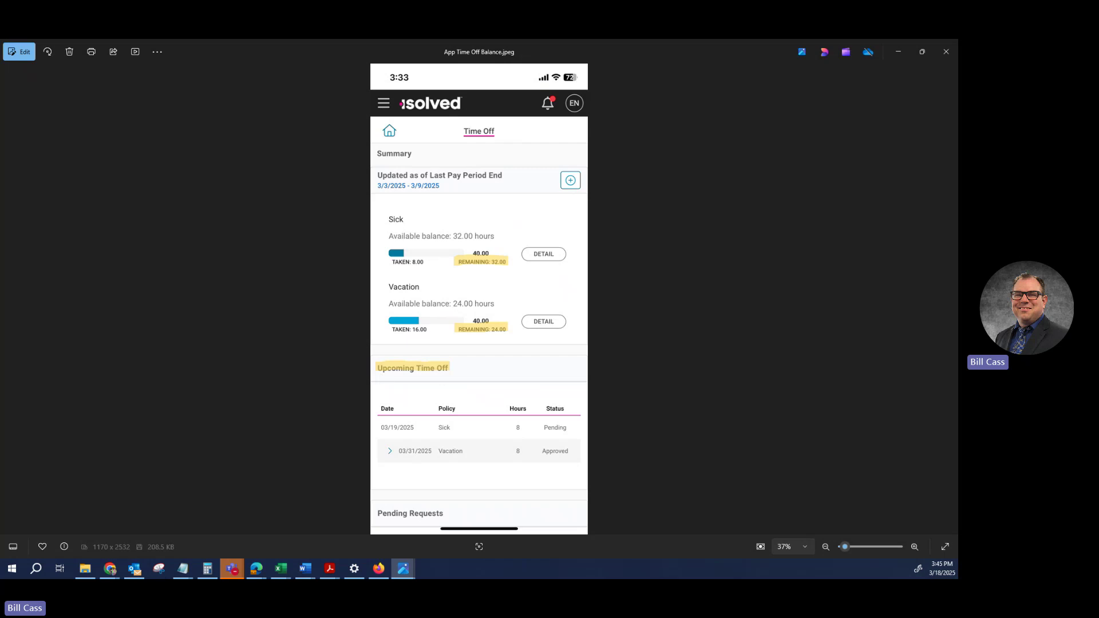
{"action": "key", "text": "Right"}
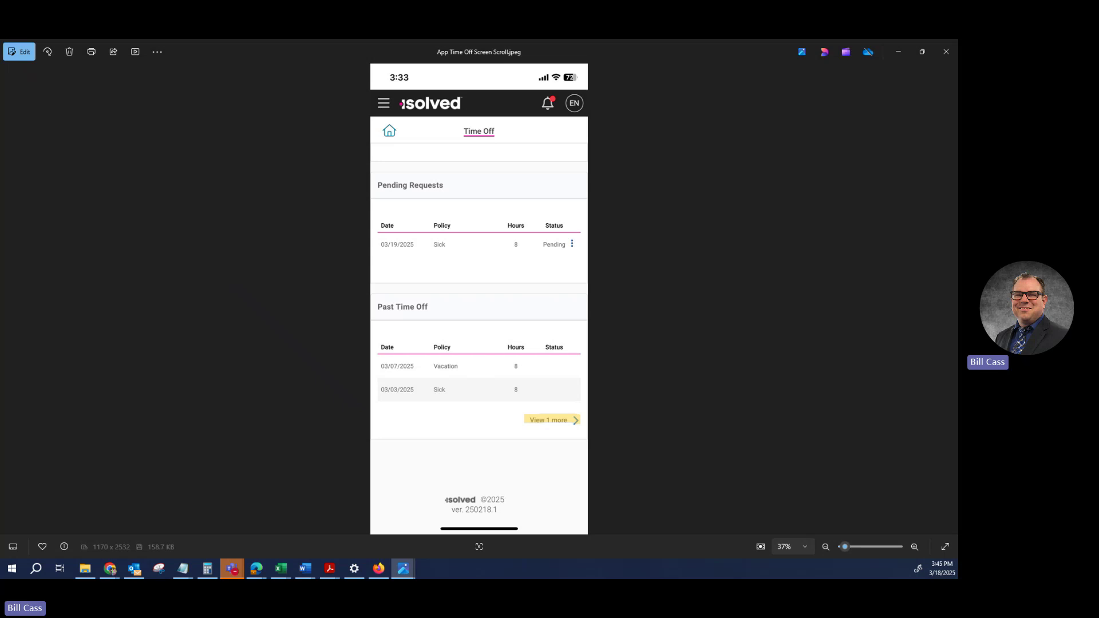
{"action": "key", "text": "Right"}
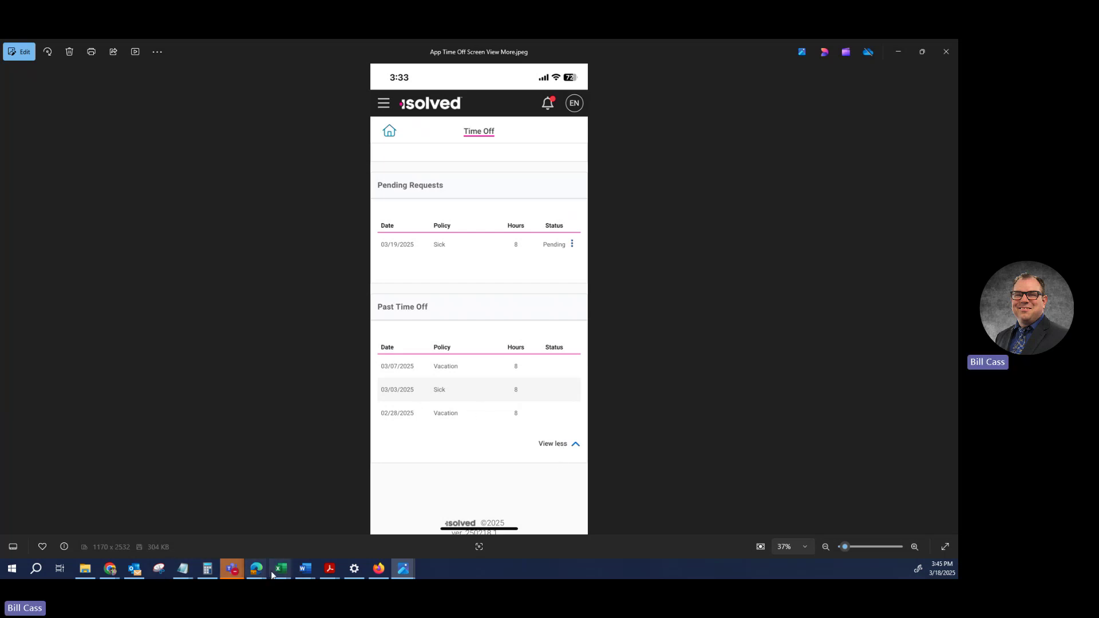
Return to the isolved Time Off page in the browser and switch the account to Classic View
{"action": "mouse_move", "coordinate": [255, 574]}
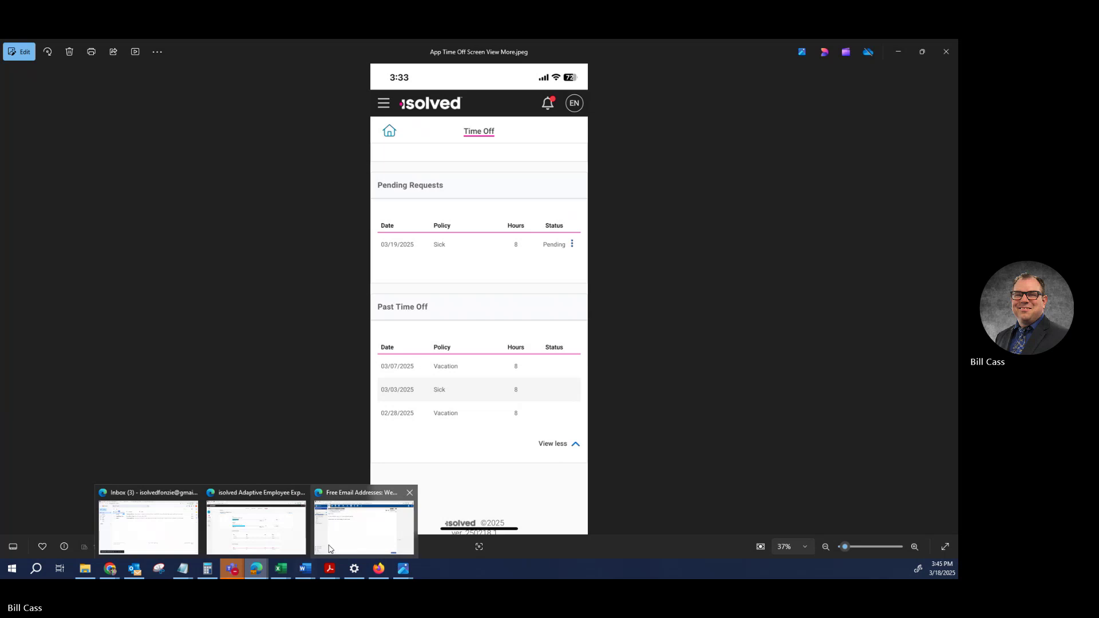
{"action": "left_click", "coordinate": [272, 530]}
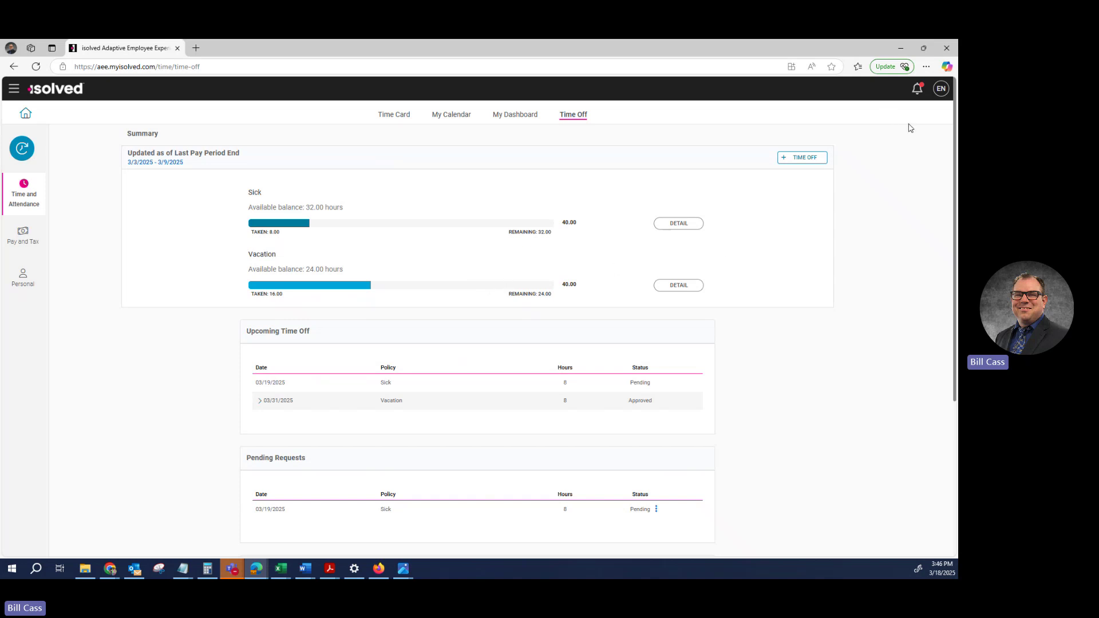
{"action": "left_click", "coordinate": [941, 89]}
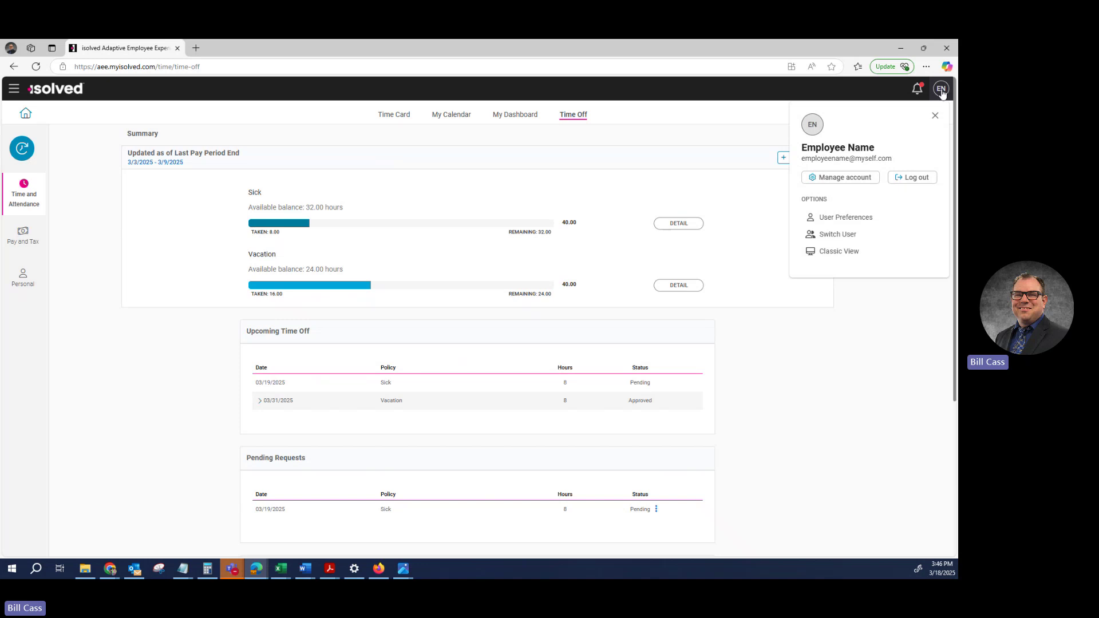
{"action": "left_click", "coordinate": [840, 252]}
{"action": "left_click", "coordinate": [505, 205]}
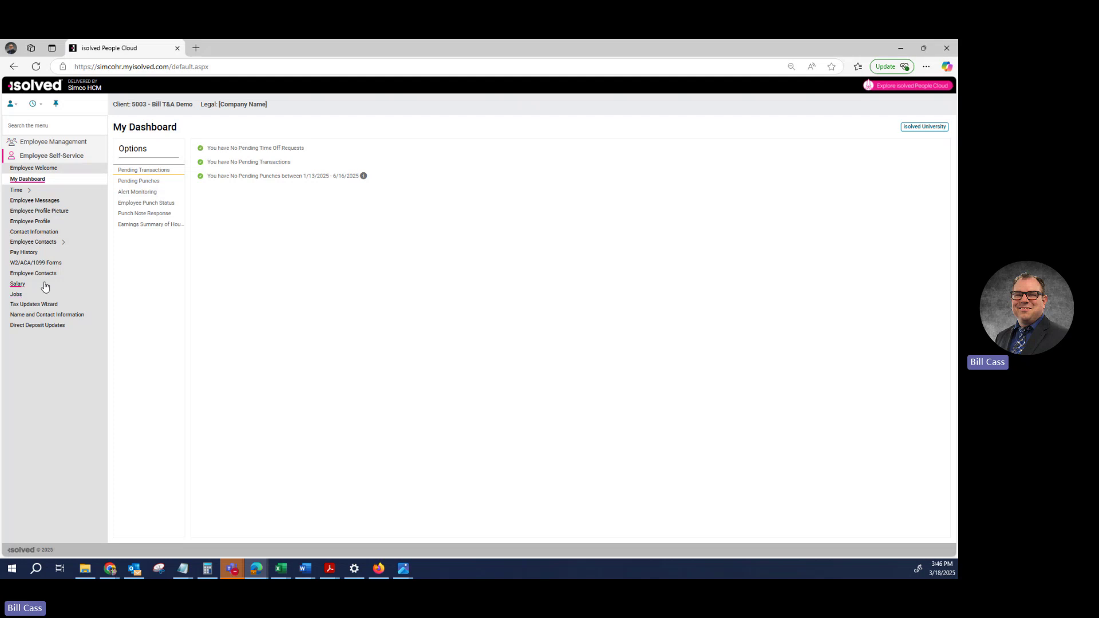
Open Time Off Balances in Employee Self-Service and examine the sick plan's available balance and balance, plus the vacation plan's current balance
{"action": "left_click", "coordinate": [17, 192]}
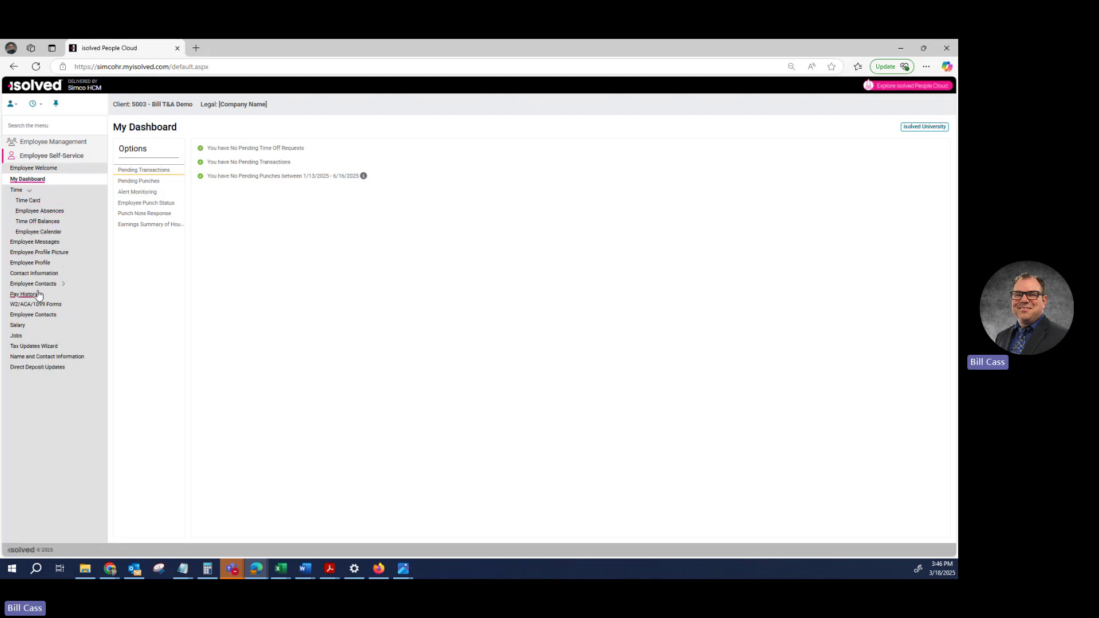
{"action": "left_click", "coordinate": [32, 221]}
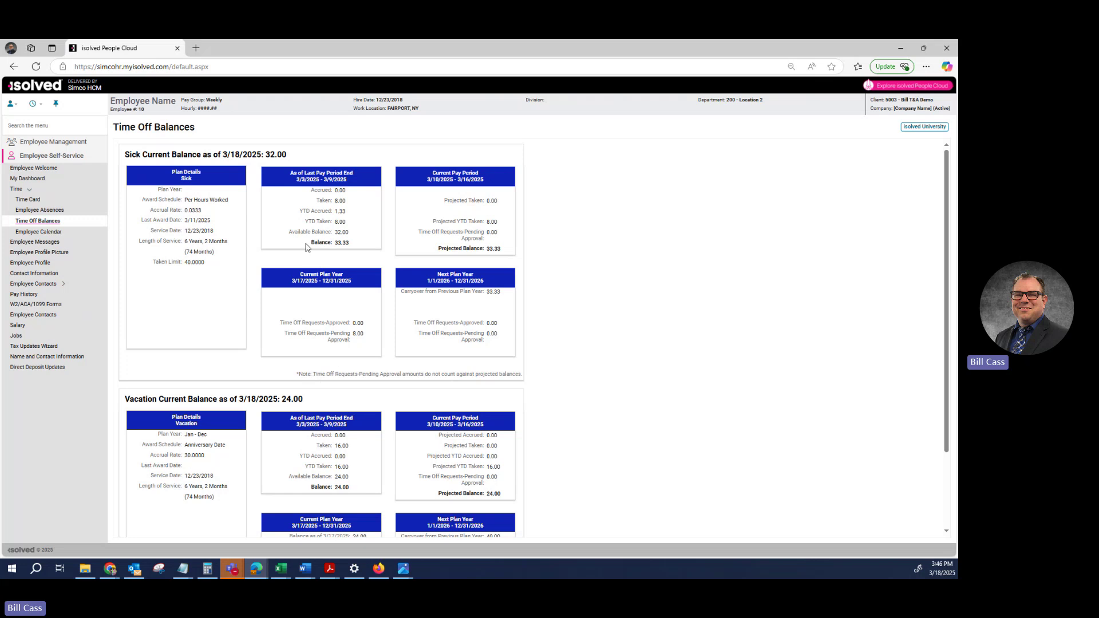
{"action": "left_click_drag", "start_coordinate": [288, 237], "coordinate": [351, 237]}
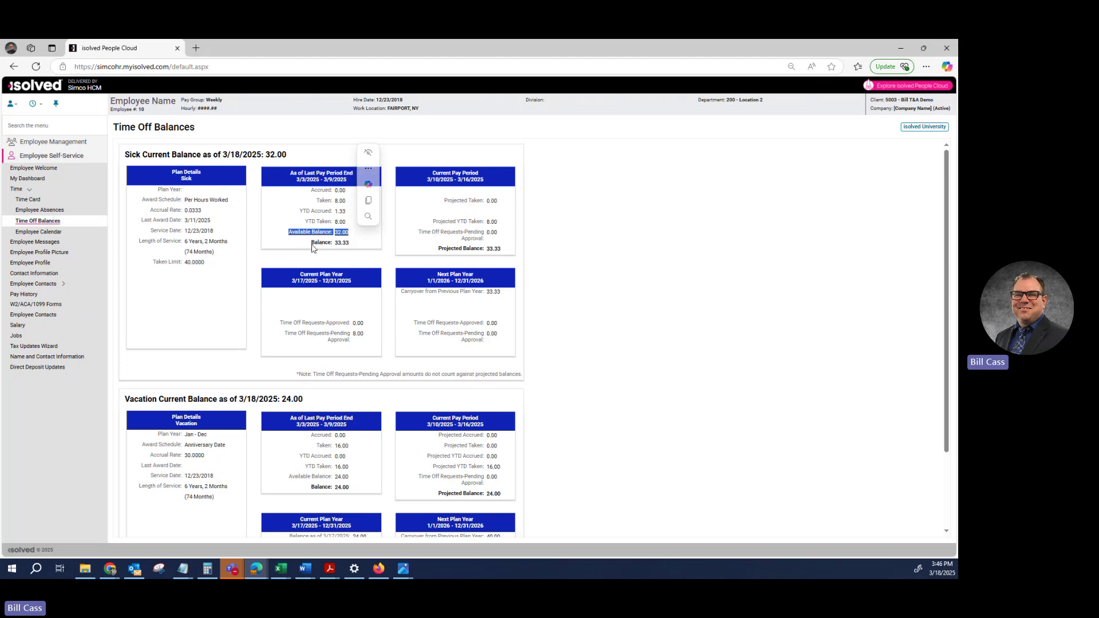
{"action": "triple_click", "coordinate": [314, 248]}
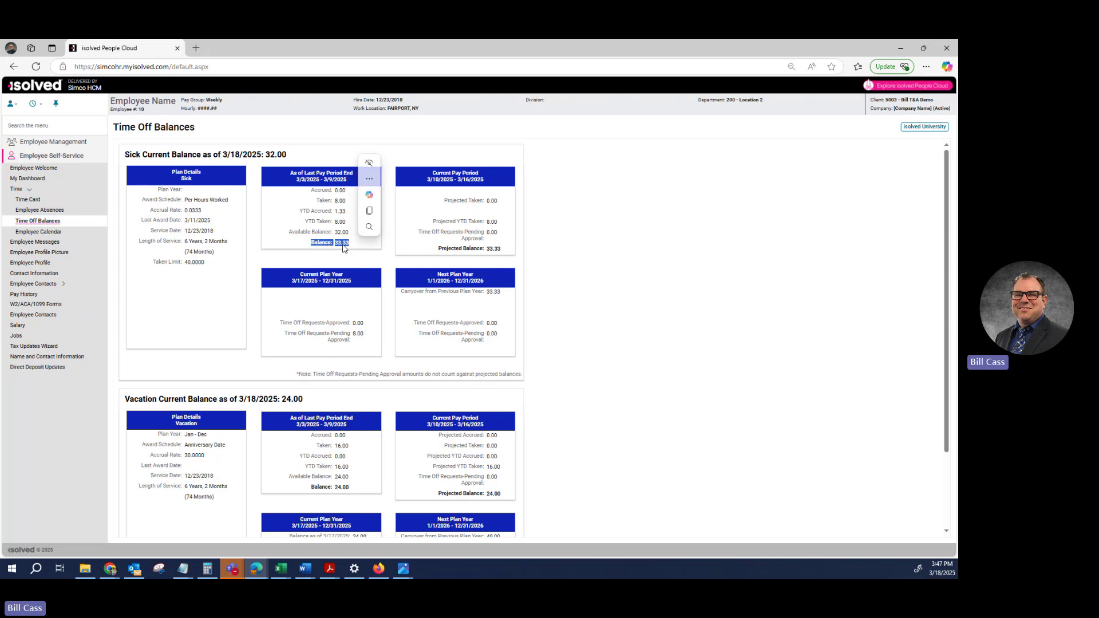
{"action": "left_click_drag", "start_coordinate": [282, 232], "coordinate": [351, 235]}
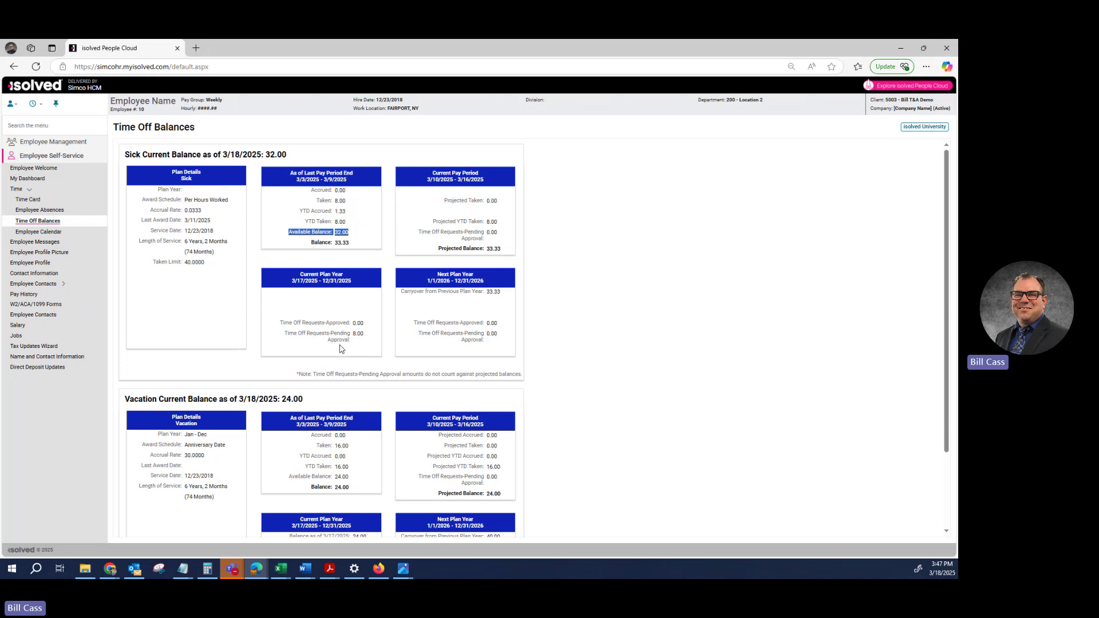
{"action": "left_click_drag", "start_coordinate": [127, 155], "coordinate": [183, 155]}
{"action": "scroll", "coordinate": [125, 303], "scroll_direction": "down", "scroll_amount": 2}
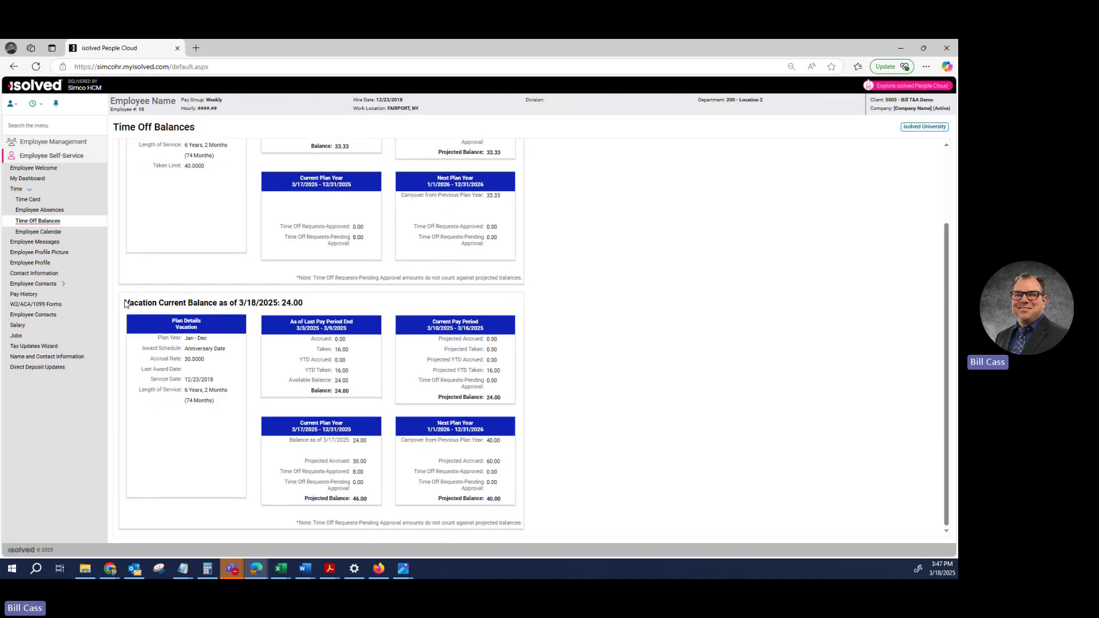
{"action": "left_click_drag", "start_coordinate": [125, 304], "coordinate": [173, 307]}
View the details of the 3/19/2025 sick absence under Employee Absences, and open the Employee Calendar
{"action": "left_click", "coordinate": [40, 213]}
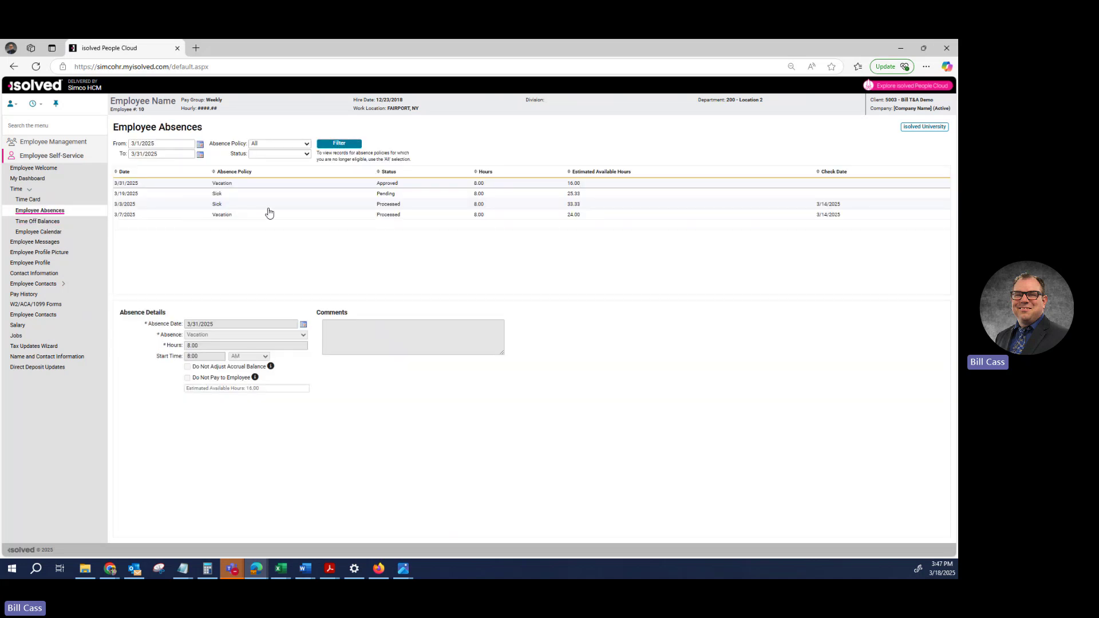
{"action": "left_click", "coordinate": [390, 194]}
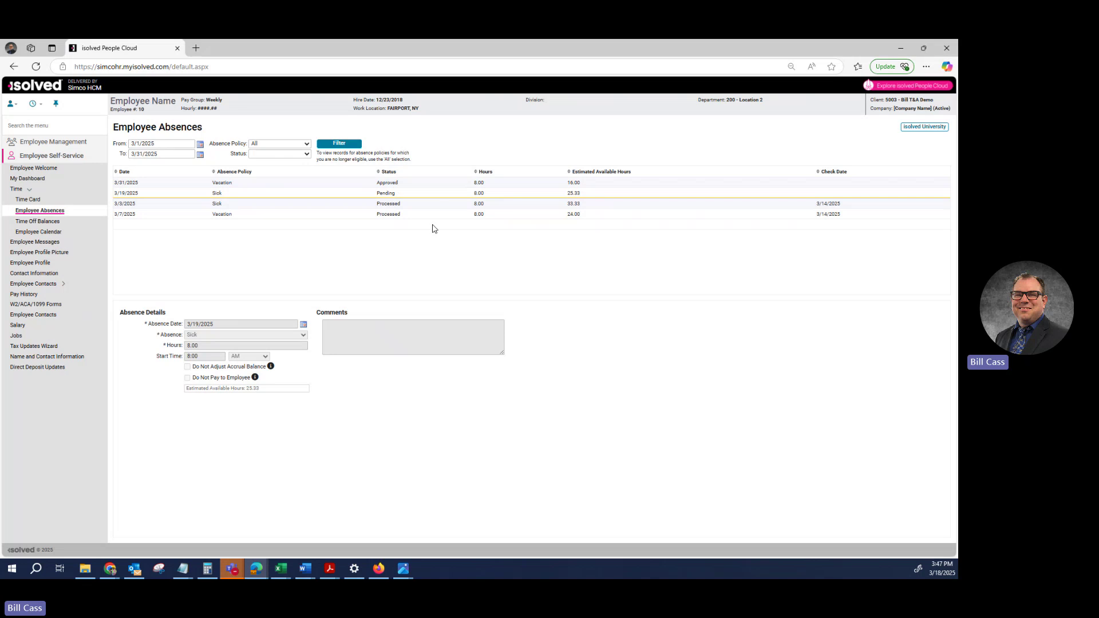
{"action": "left_click", "coordinate": [38, 232]}
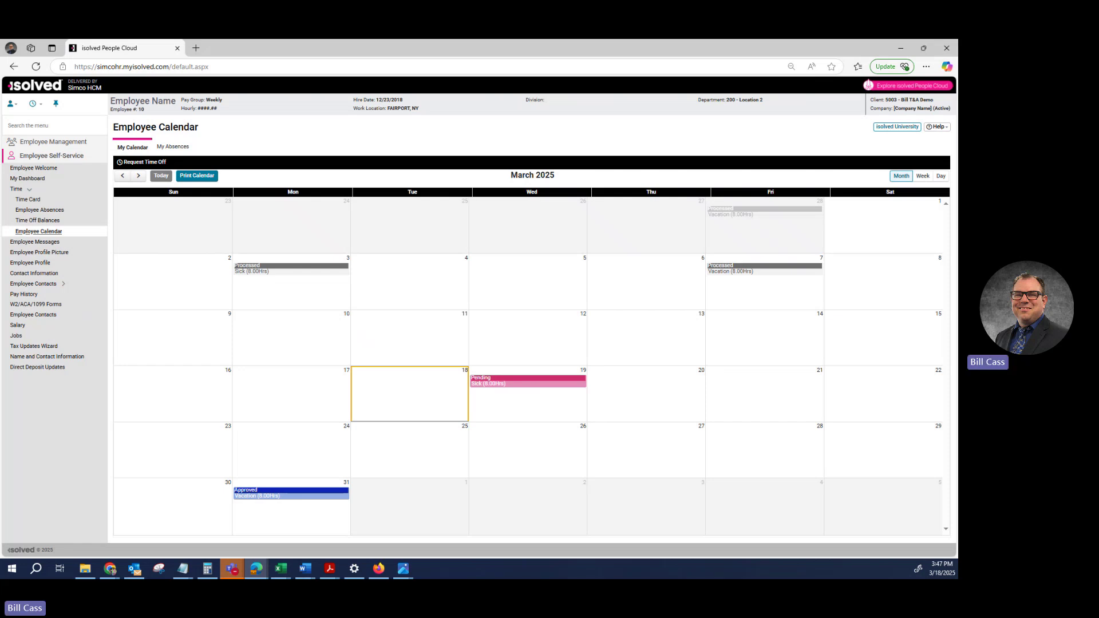
Switch to the mail.com window, maximize it, and read the Time Off Request Rejected email's subject and message
{"action": "key", "text": "alt+Tab"}
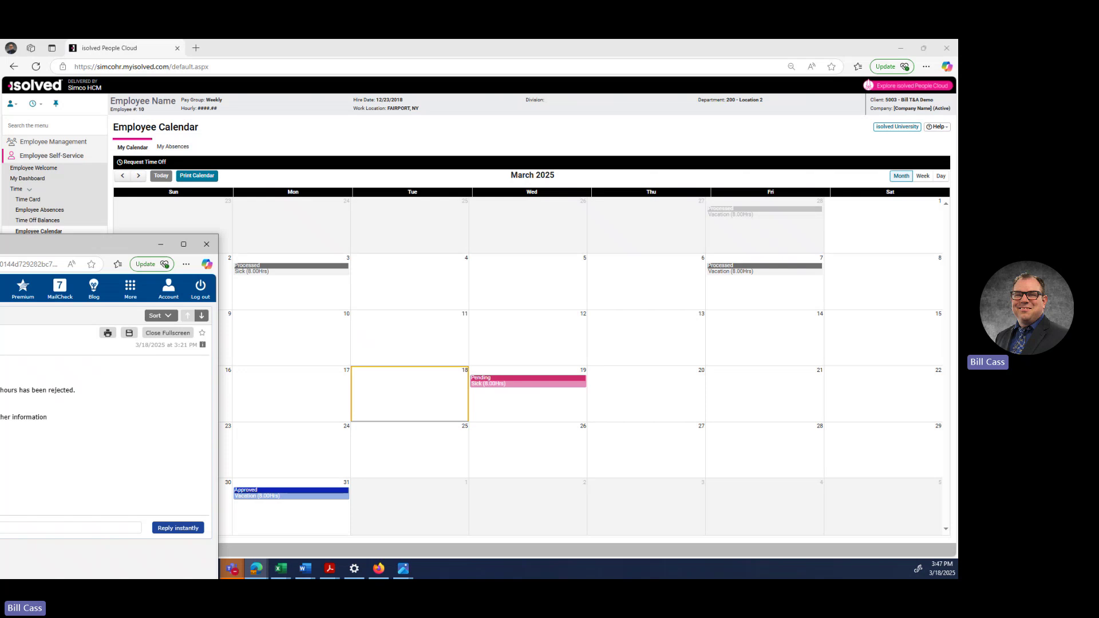
{"action": "left_click", "coordinate": [183, 244]}
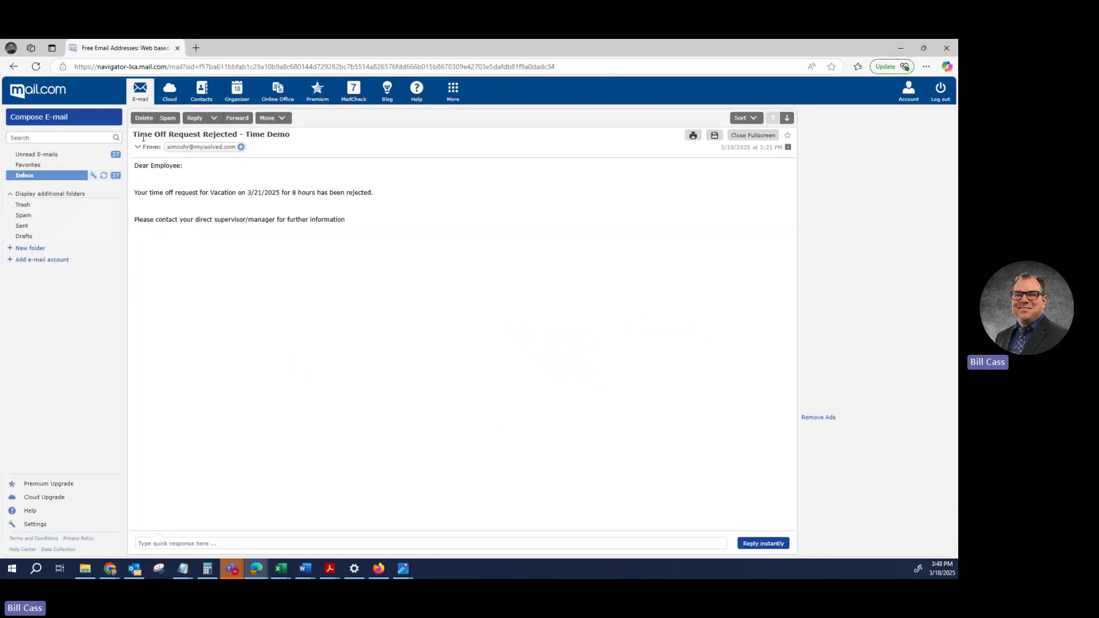
{"action": "left_click_drag", "start_coordinate": [131, 136], "coordinate": [236, 137]}
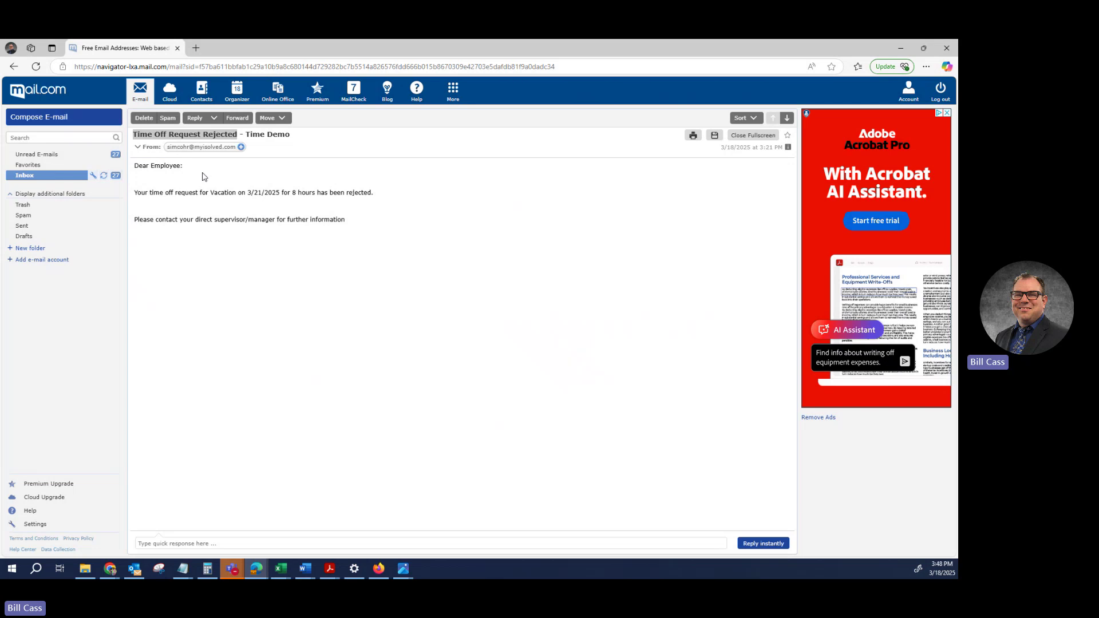
{"action": "left_click_drag", "start_coordinate": [134, 193], "coordinate": [373, 192]}
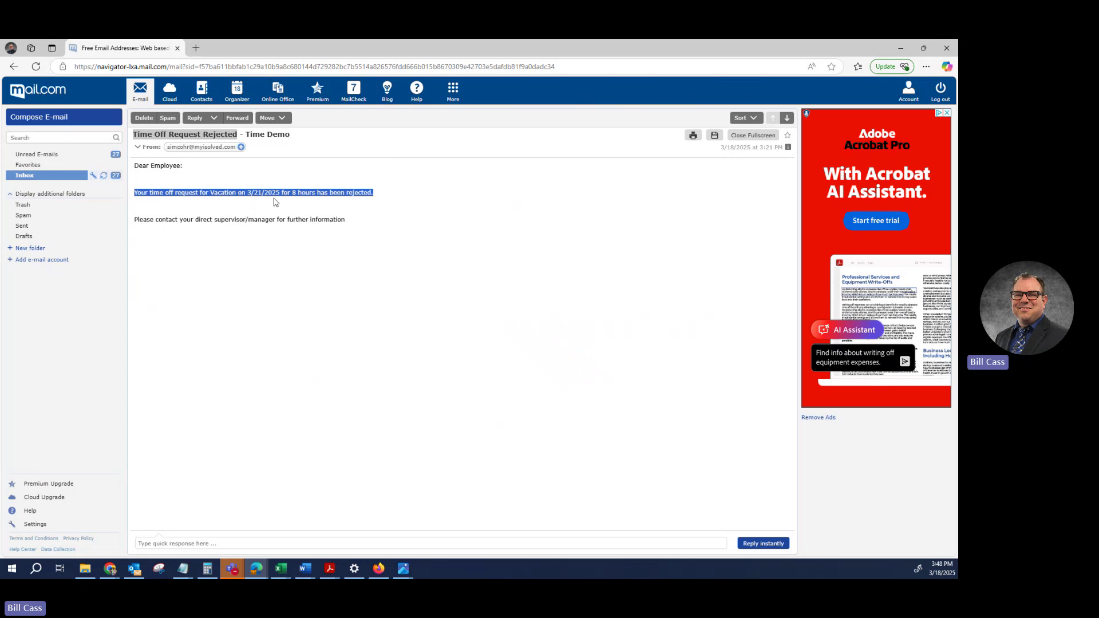
Return to isolved Classic View, check the Employee Absences list, and open the Employee Welcome page
{"action": "key", "text": "alt+Tab"}
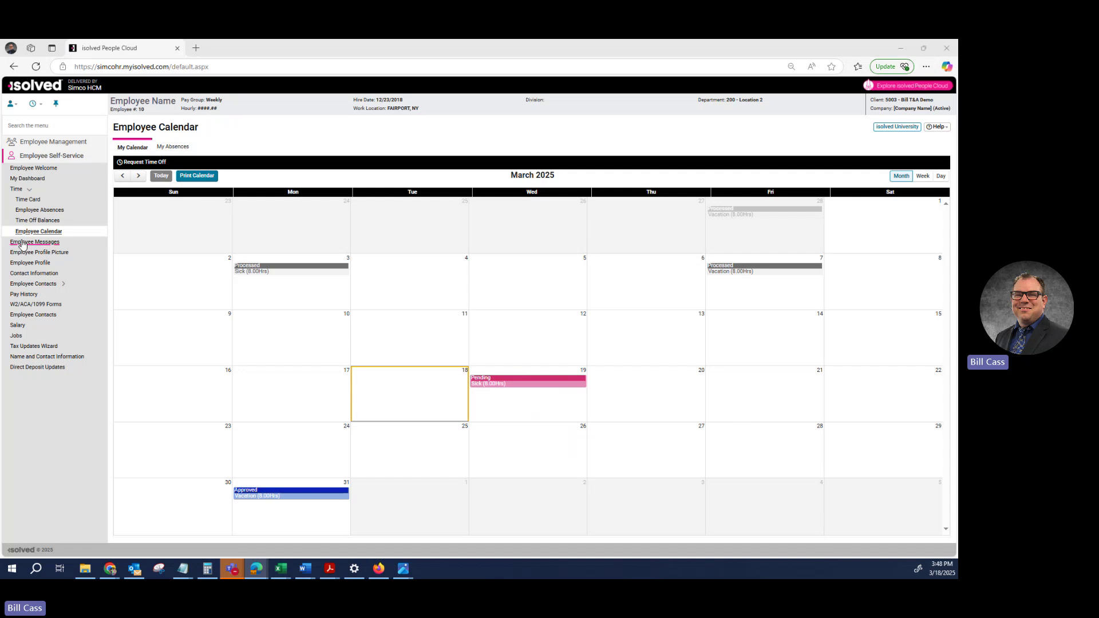
{"action": "left_click", "coordinate": [42, 210]}
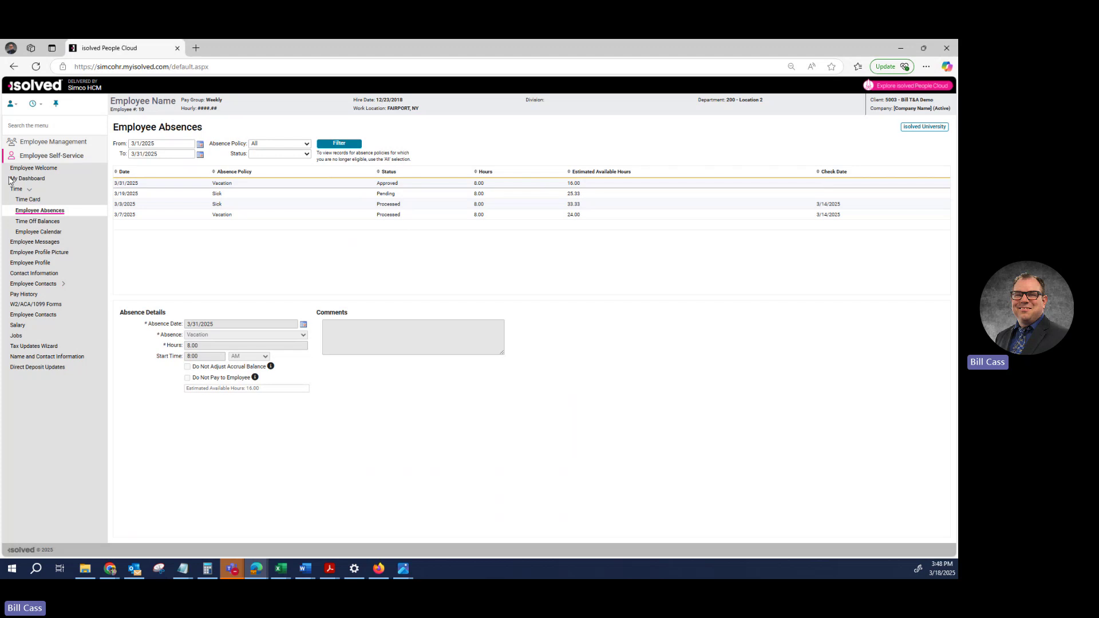
{"action": "left_click", "coordinate": [34, 170]}
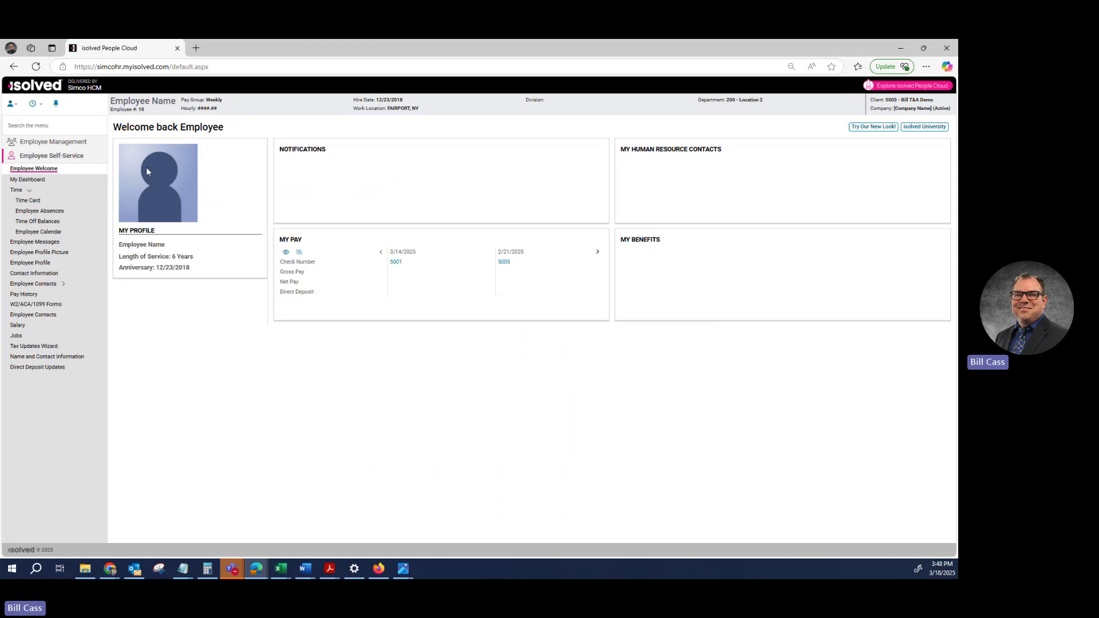
{"action": "left_click", "coordinate": [33, 169]}
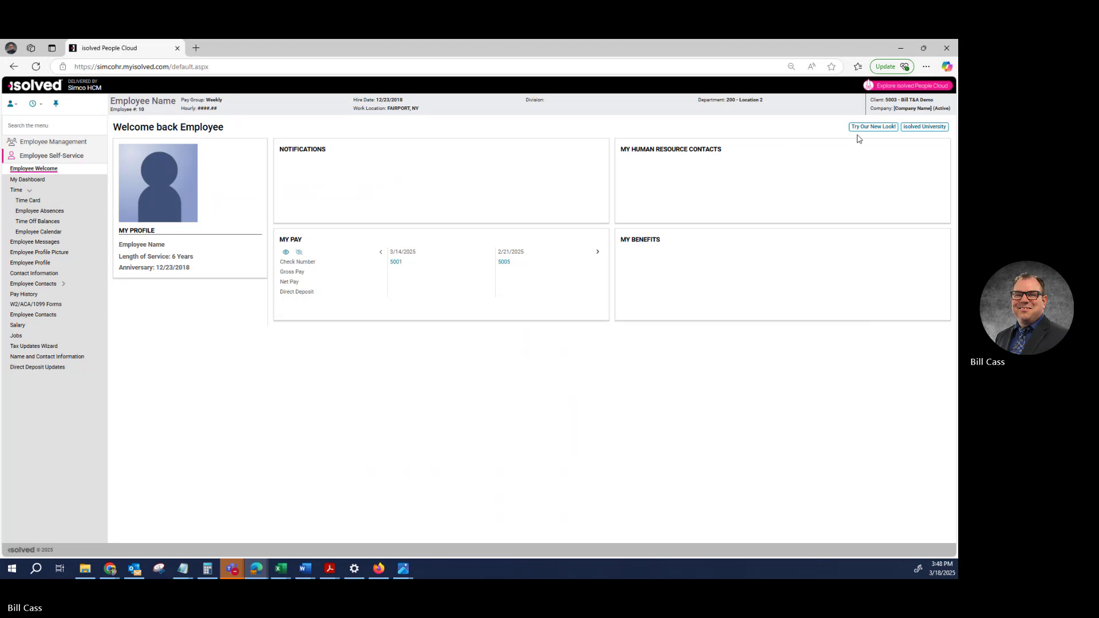
Switch back to isolved's new look and open the notifications to read the Time Off Request Rejected notice
{"action": "left_click", "coordinate": [873, 128]}
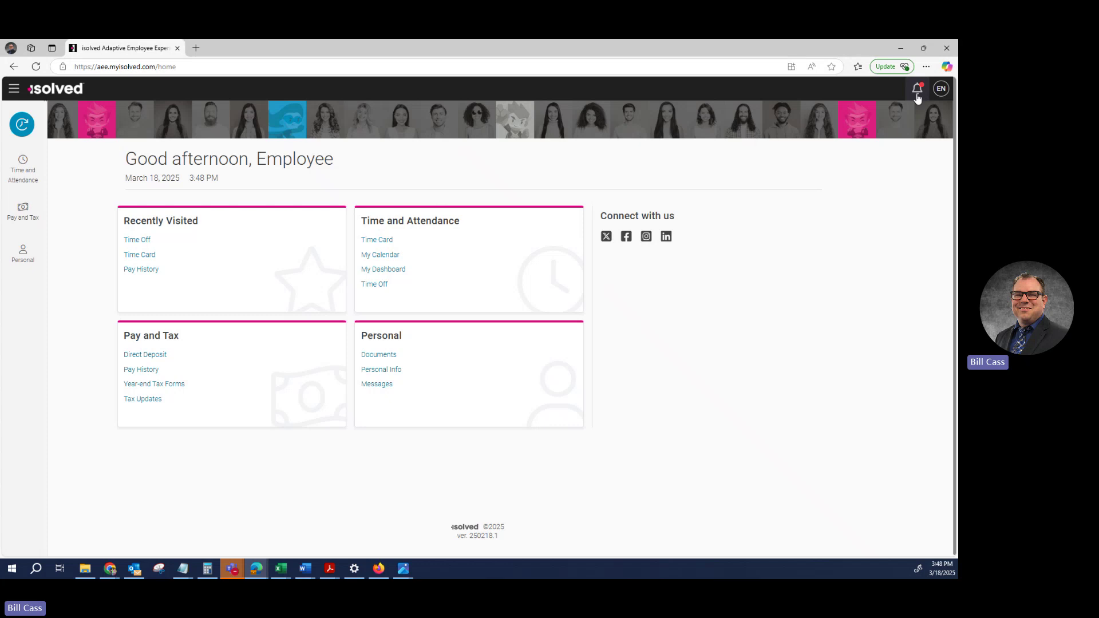
{"action": "left_click", "coordinate": [918, 95]}
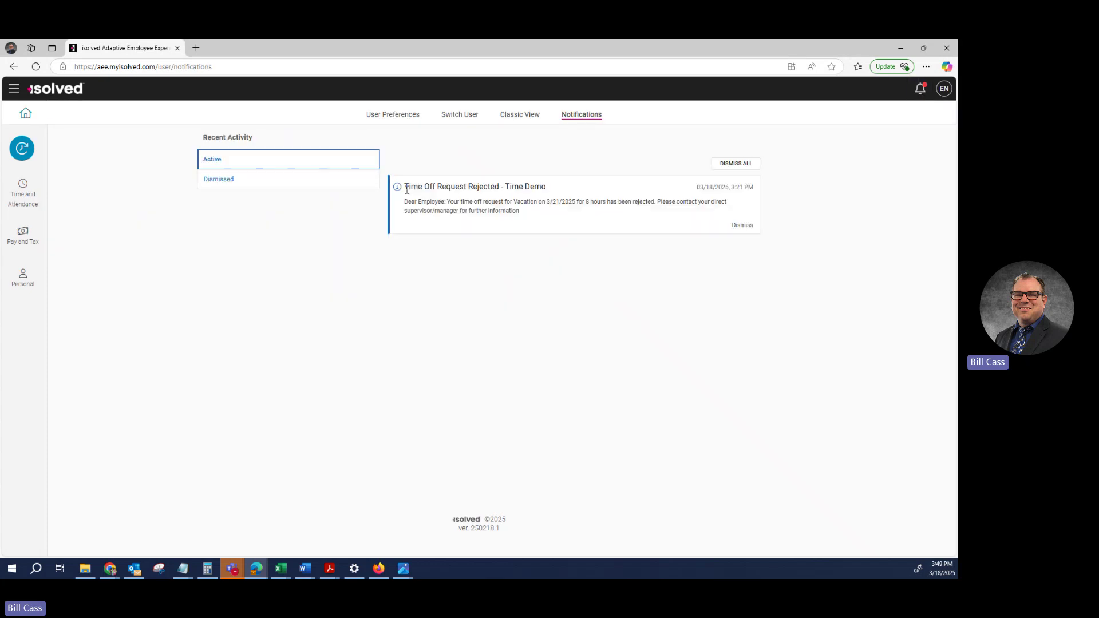
{"action": "left_click_drag", "start_coordinate": [407, 189], "coordinate": [560, 190]}
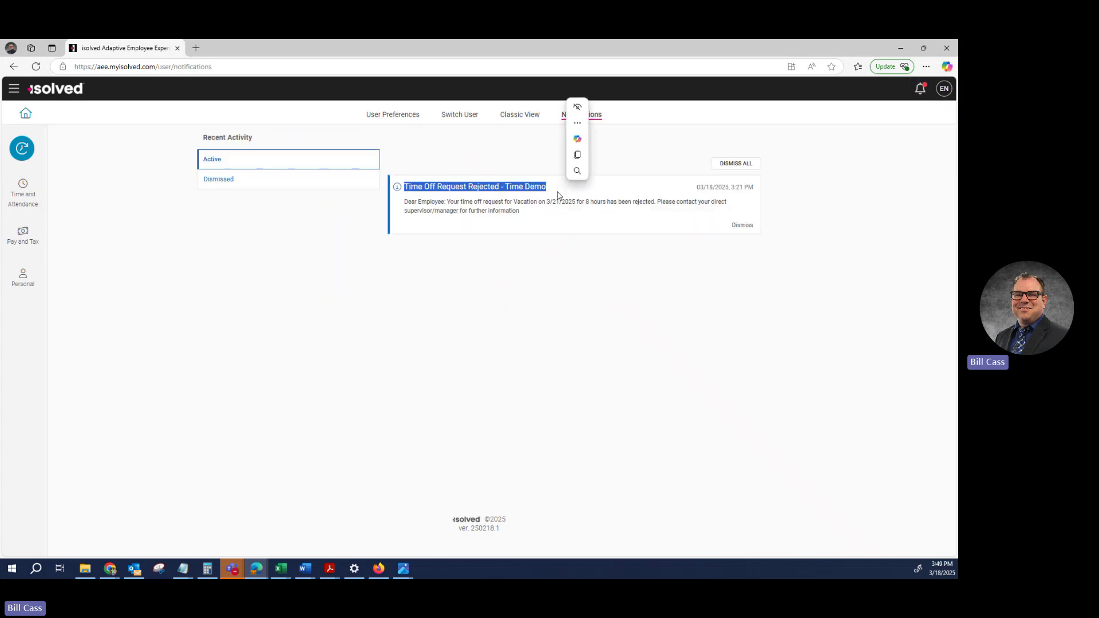